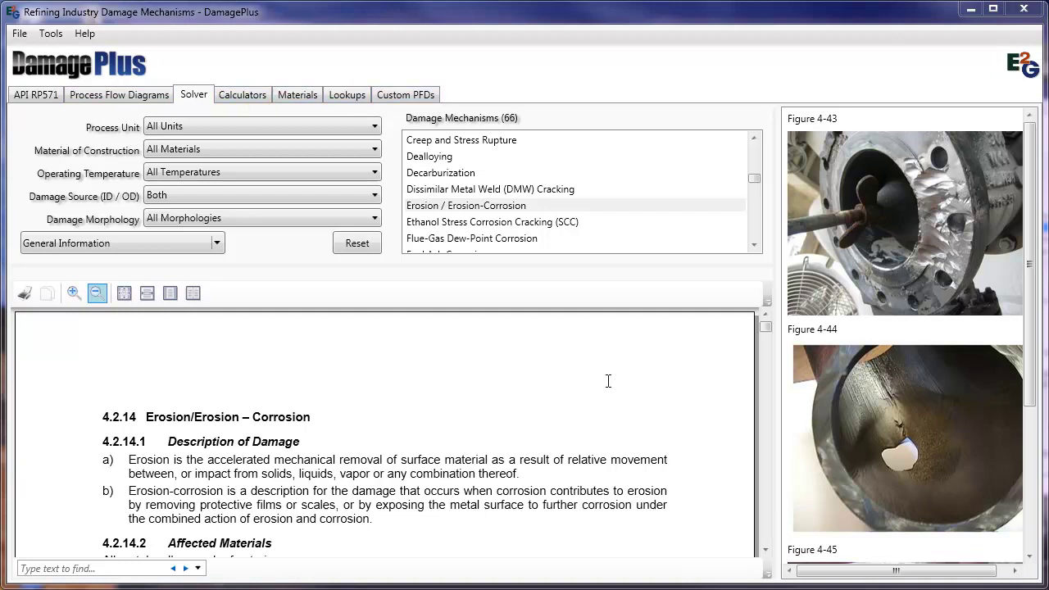
- On the Solver tab, show the Erosion / Erosion-Corrosion write-up, section 4.2.14, with its figures
left_click(466, 206)
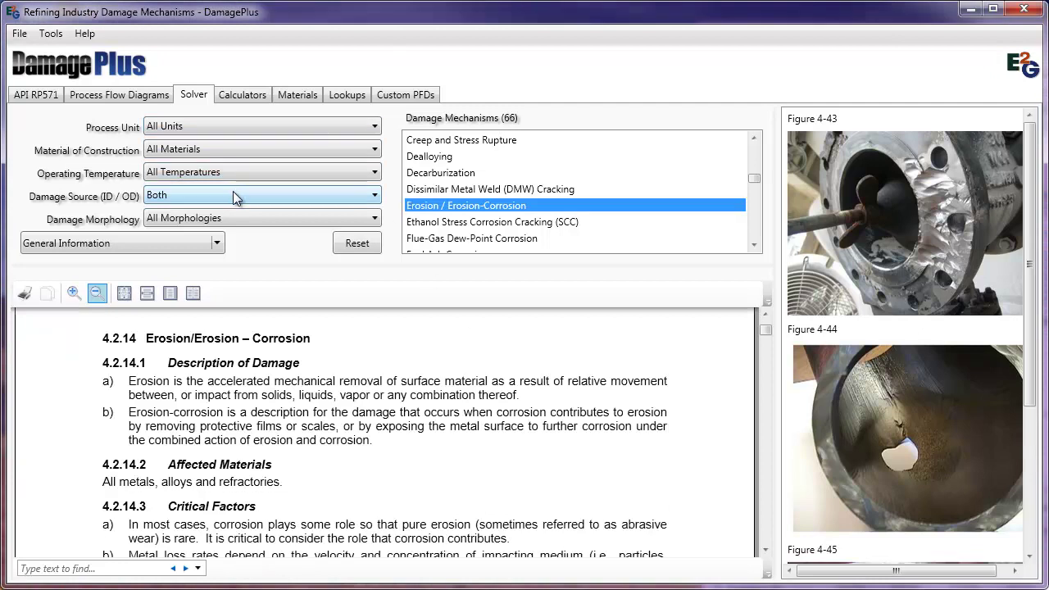
- Filter mechanisms to Delayed Coker, Carbon Steel, 701–800°F and Internal damage source
left_click(306, 125)
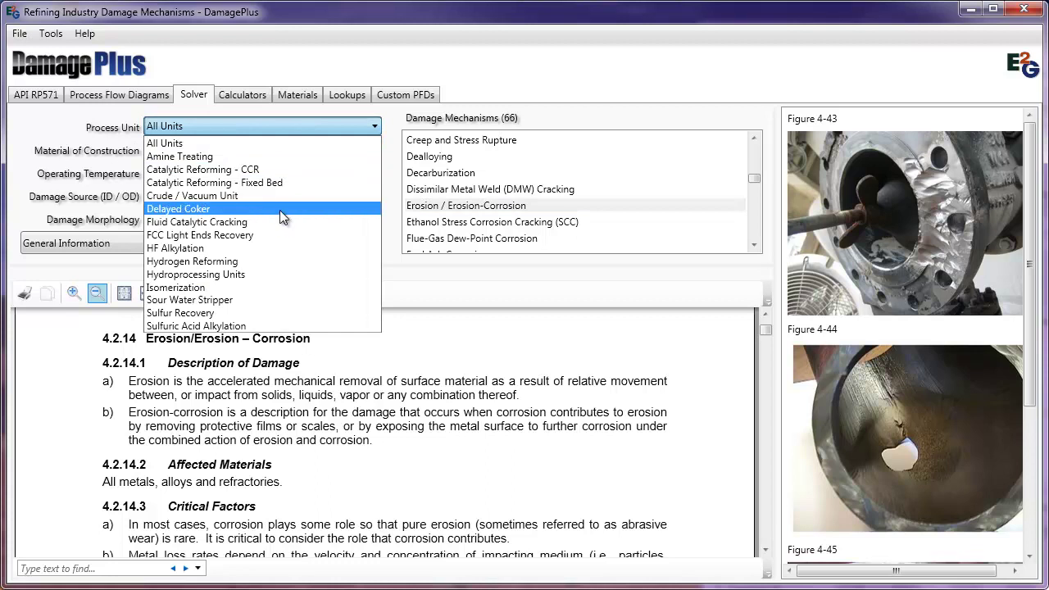
left_click(280, 210)
left_click(293, 150)
left_click(289, 191)
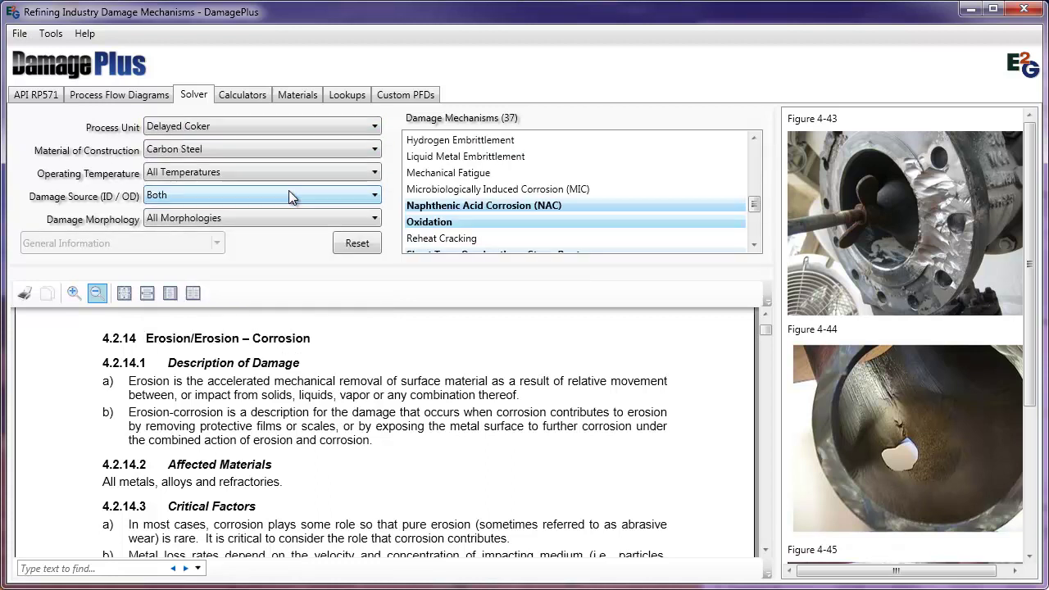
left_click(296, 172)
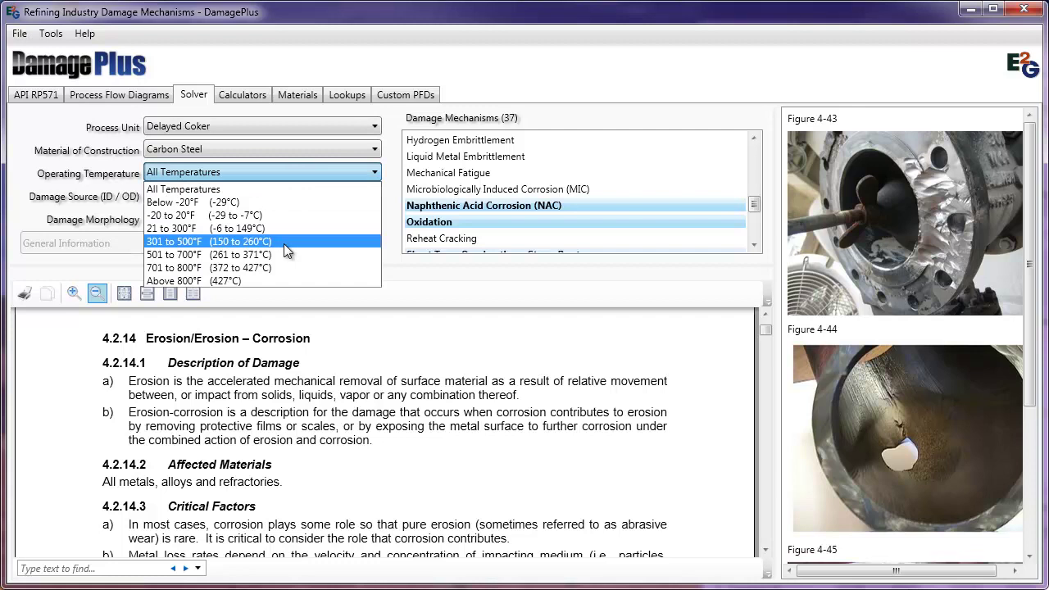
left_click(278, 266)
left_click(274, 194)
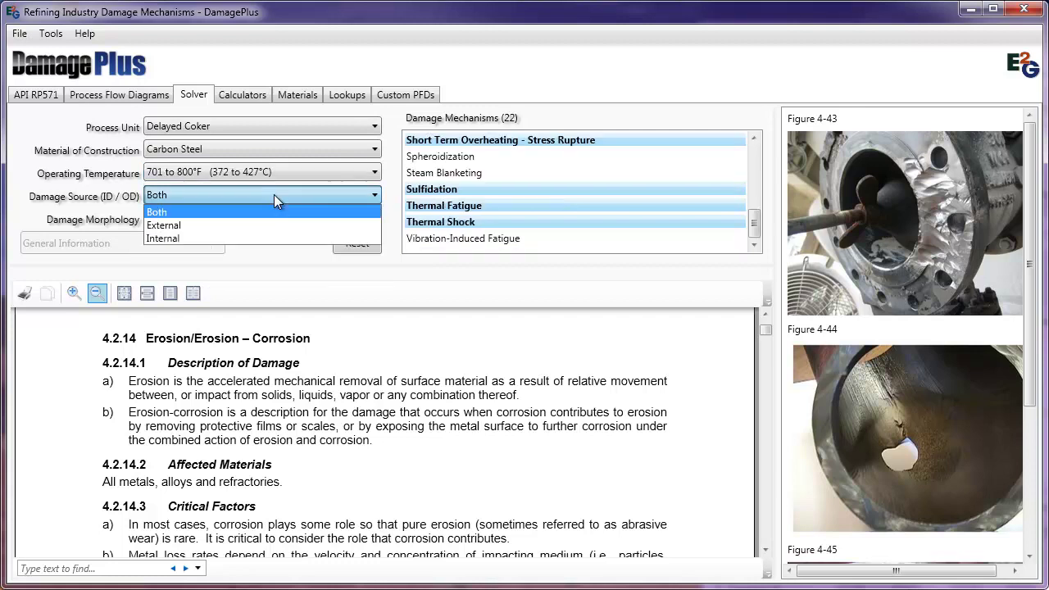
left_click(267, 236)
- Restrict morphology to Cracking and open the Brittle Fracture write-up, section 4.2.7
left_click(261, 218)
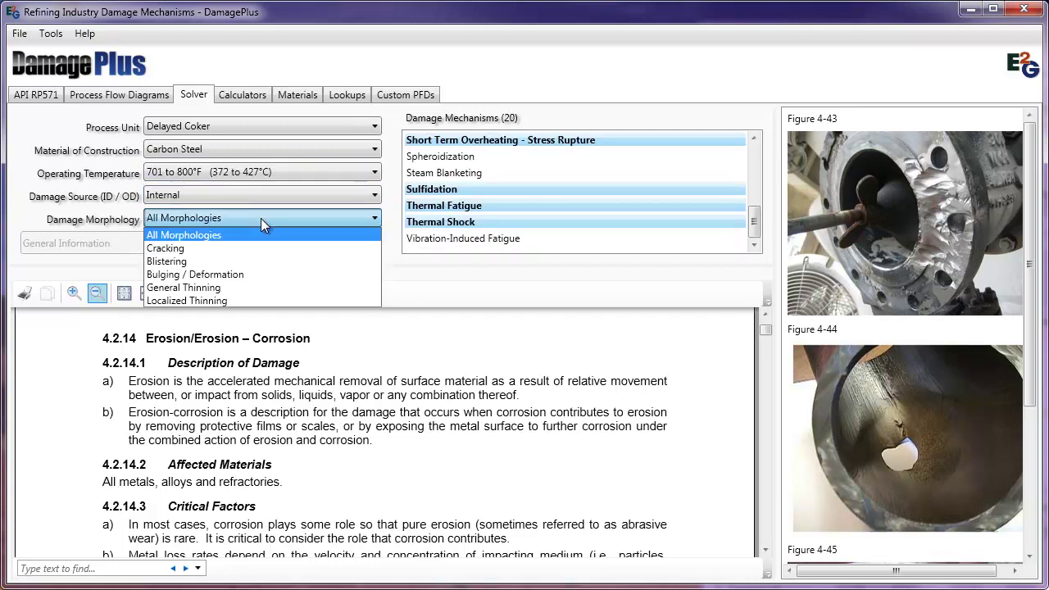
left_click(246, 287)
left_click(361, 218)
left_click(363, 249)
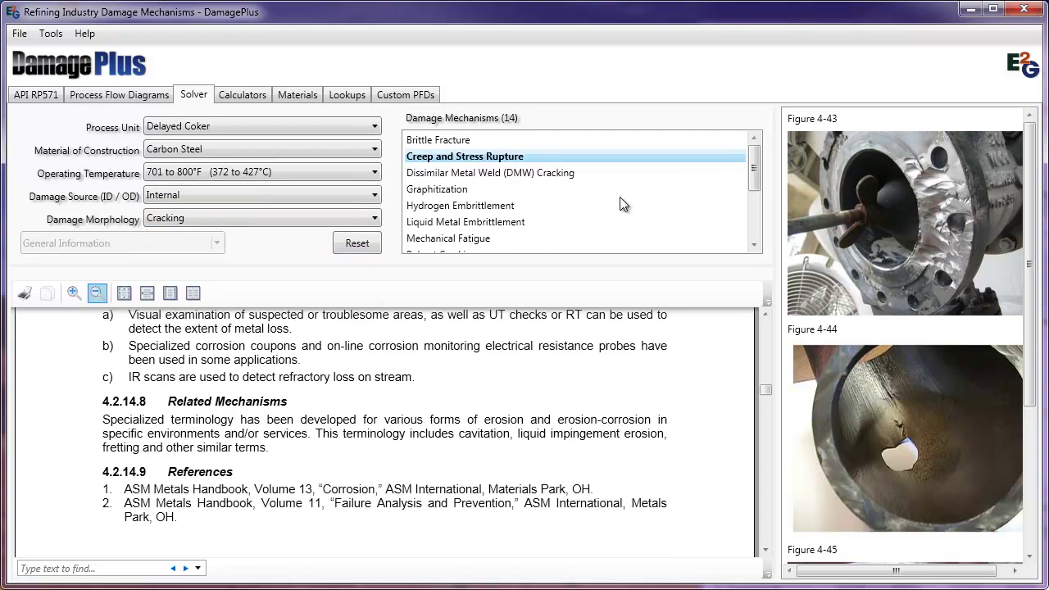
left_click(442, 141)
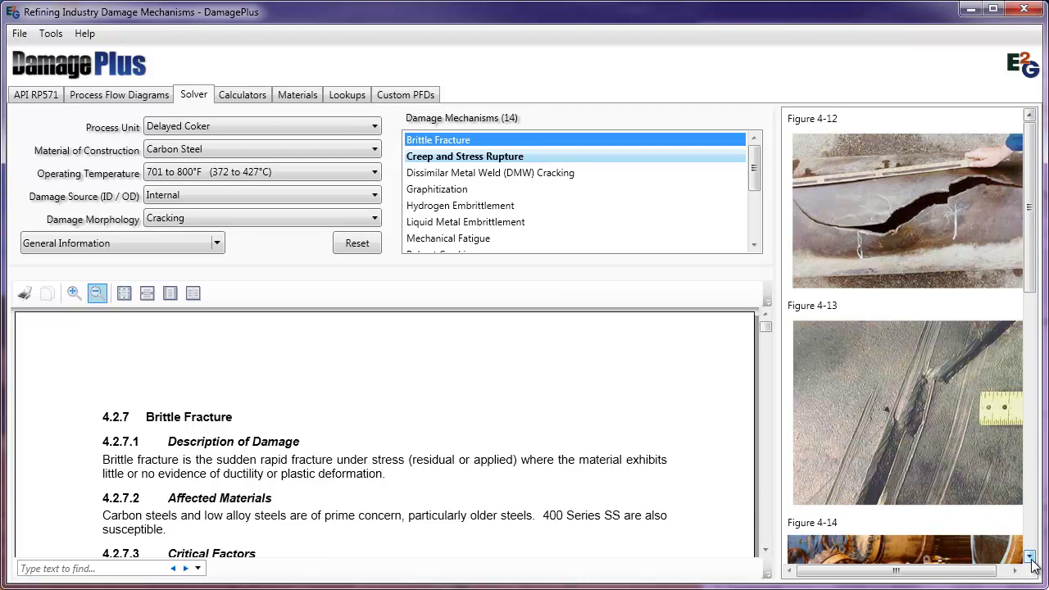
double_click(949, 224)
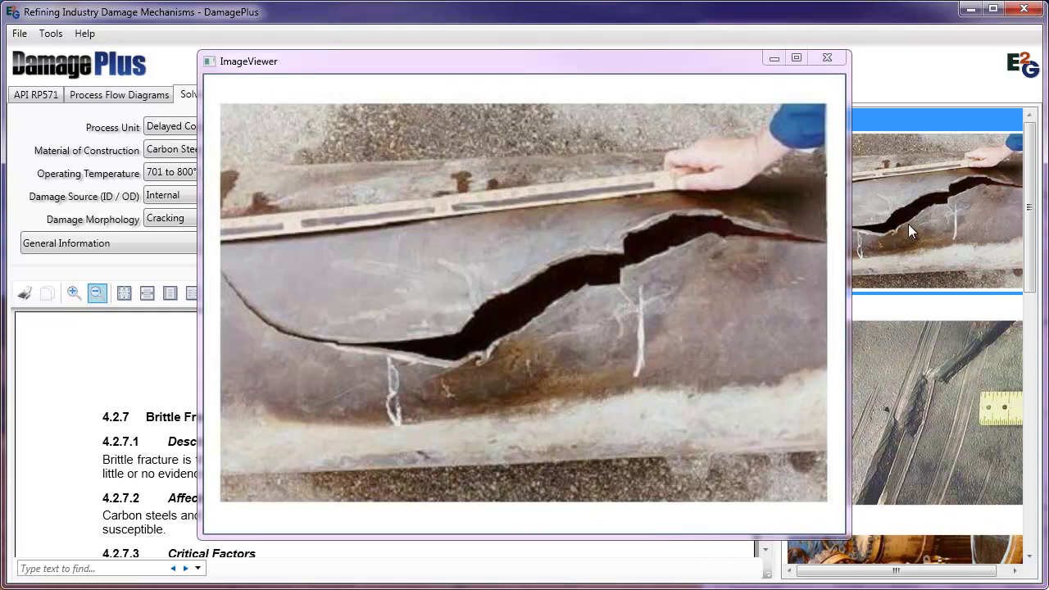
left_click(840, 59)
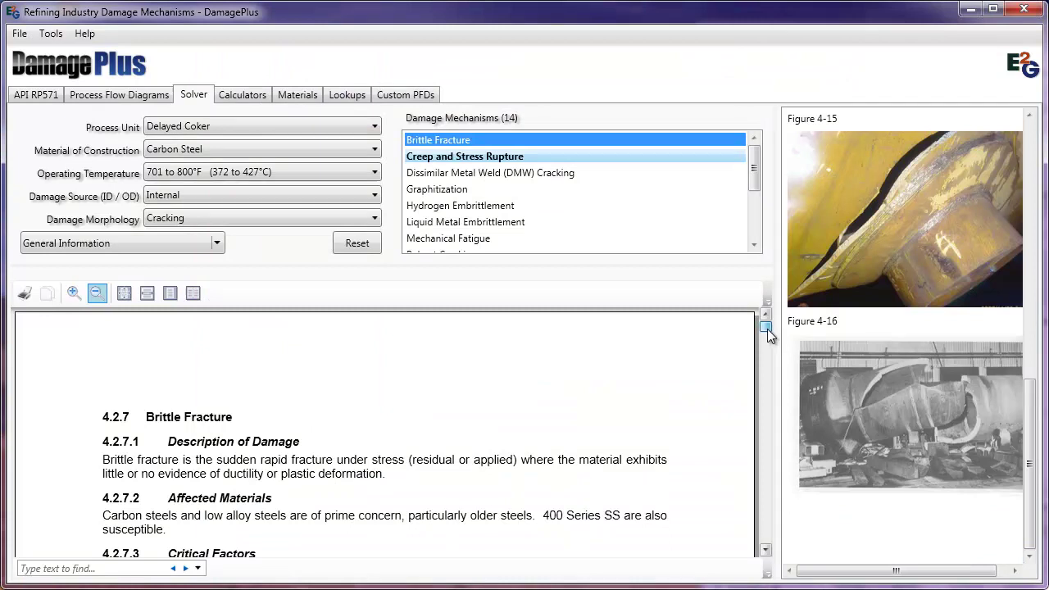
left_click_drag(767, 328, 764, 387)
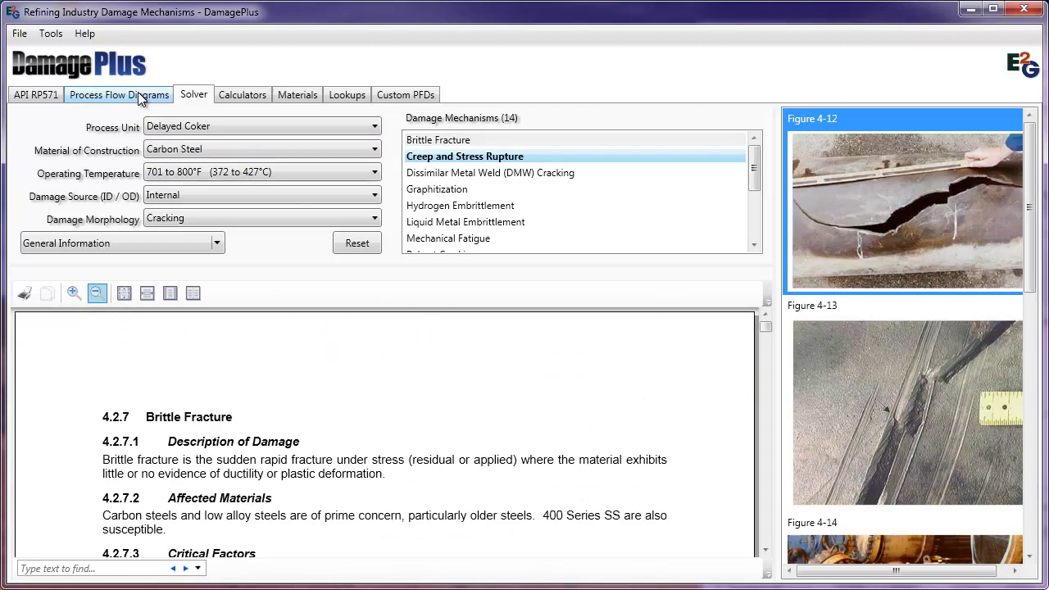
- Show the Caustic Treating process flow diagram and jump from callout 18 to the Caustic SCC write-up
left_click(141, 98)
left_click(729, 120)
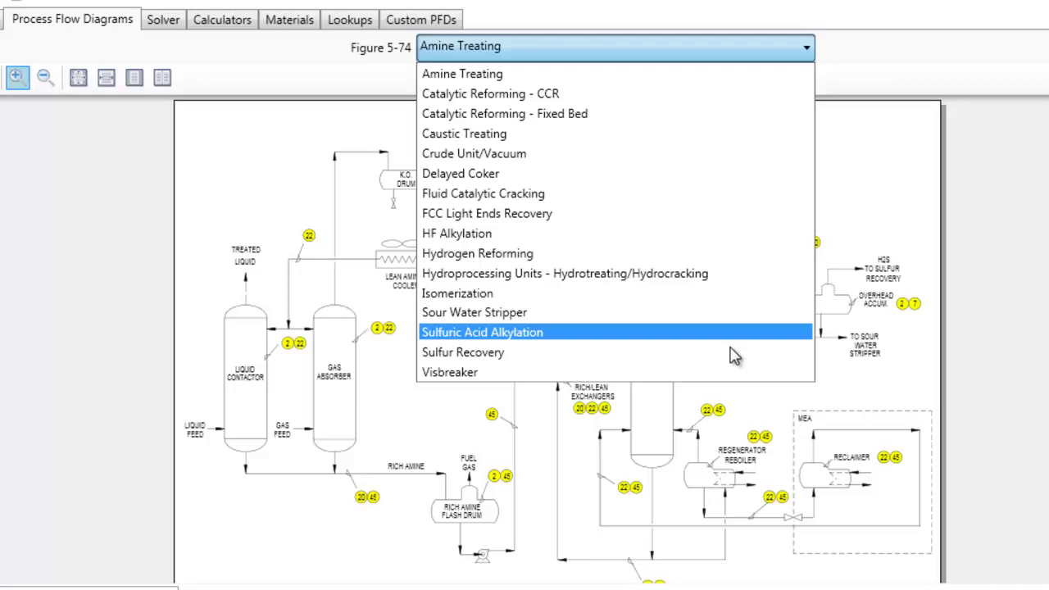
left_click(731, 373)
left_click(808, 50)
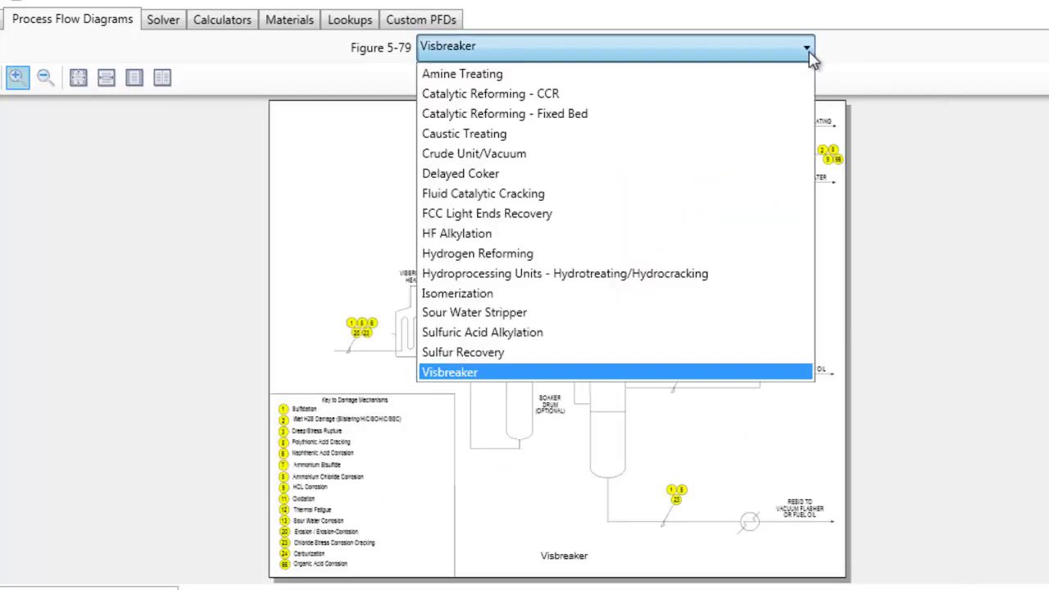
left_click(763, 136)
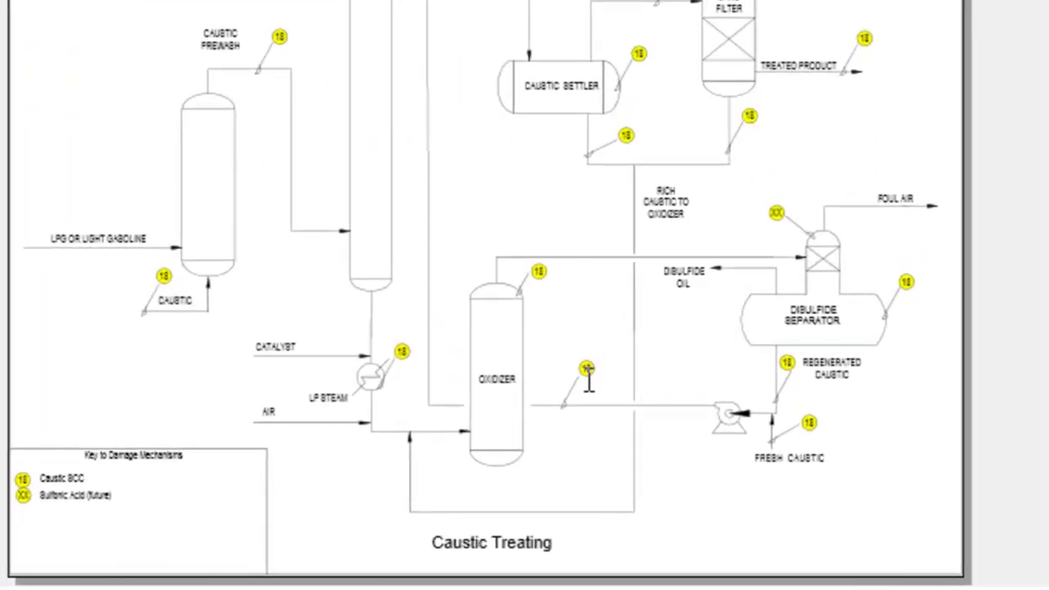
mouse_move(588, 369)
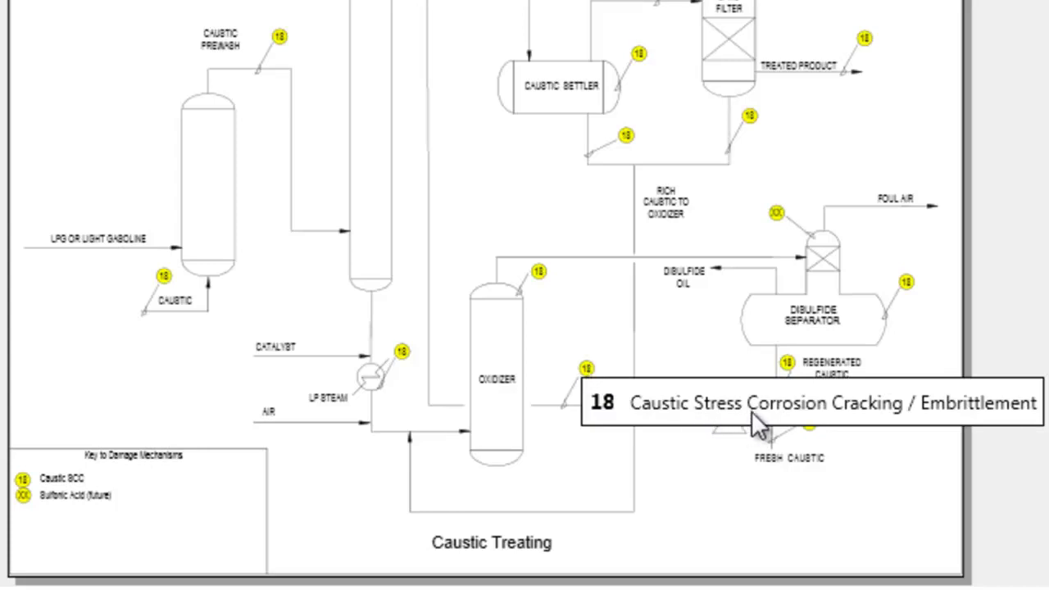
left_click(820, 404)
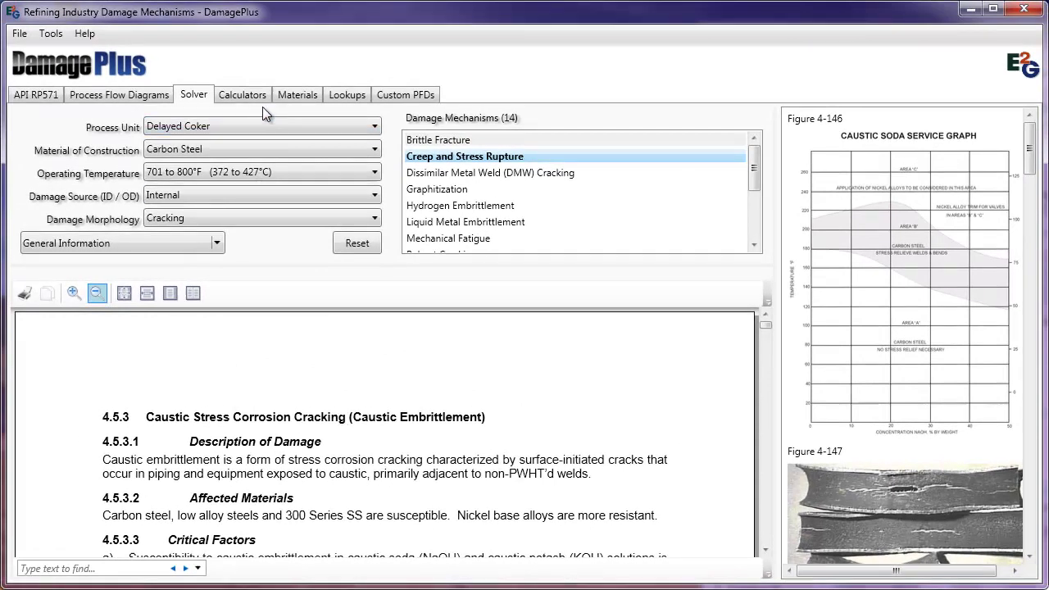
- Browse the H2/H2S, oxidation and HTHA corrosion calculators
left_click(258, 95)
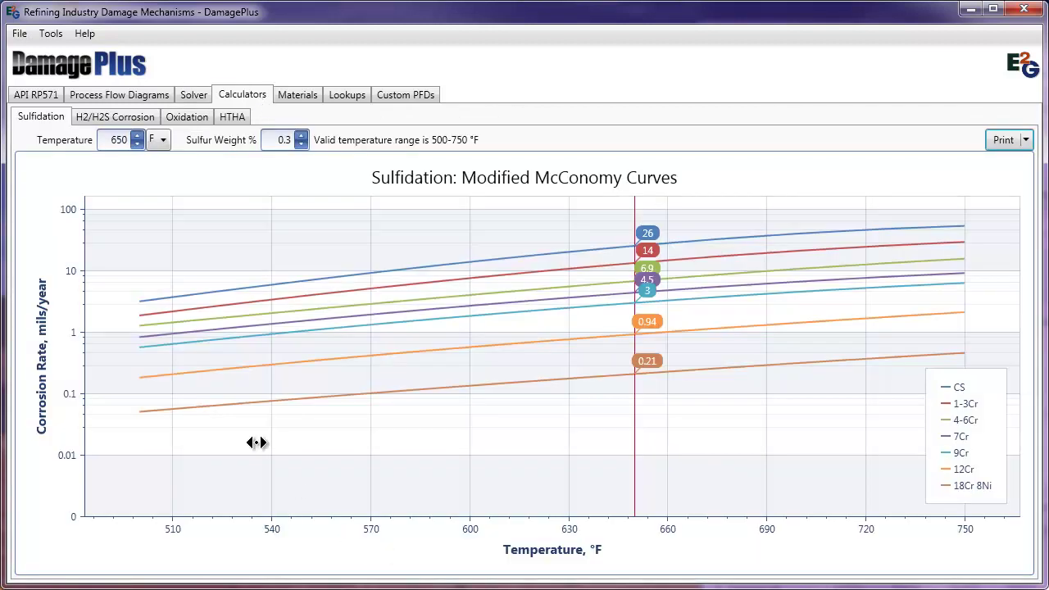
left_click(94, 122)
left_click(186, 118)
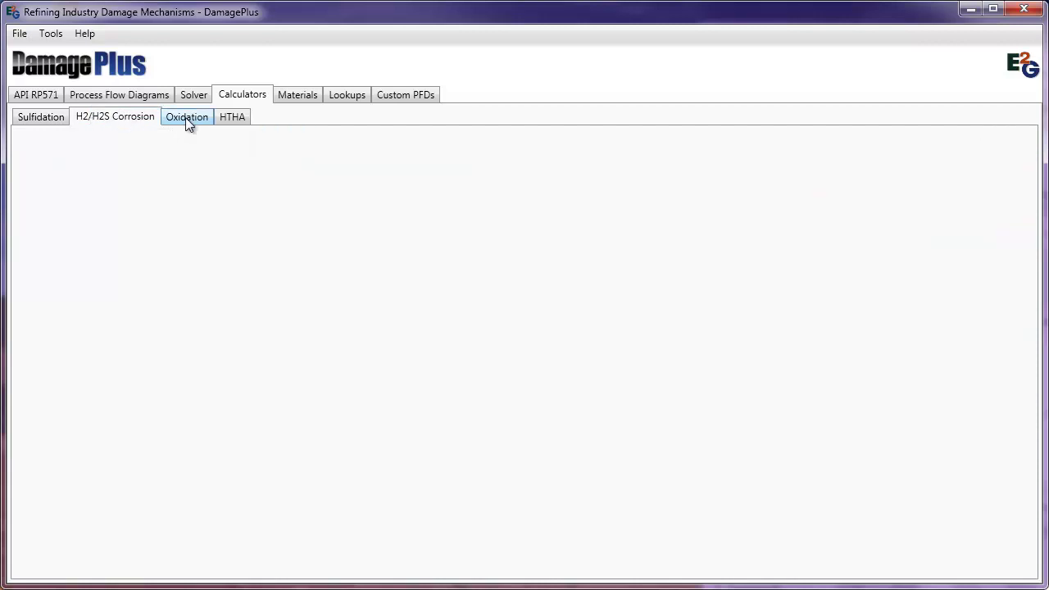
left_click(232, 117)
- Read the sulfidation curves at about 586 °F, then view the Materials alloy composition table
left_click(41, 119)
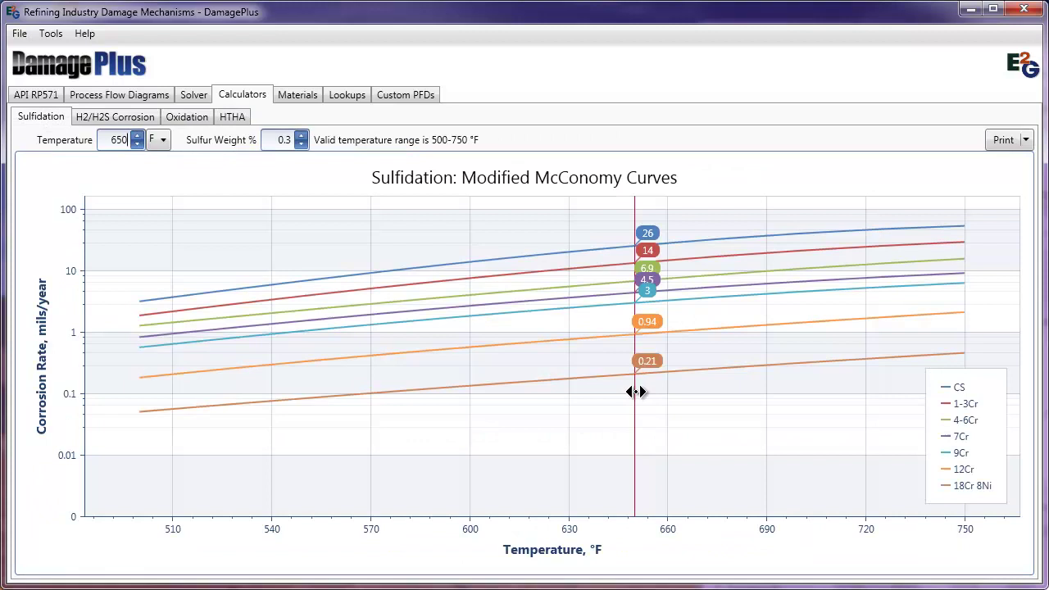
left_click_drag(632, 393, 424, 410)
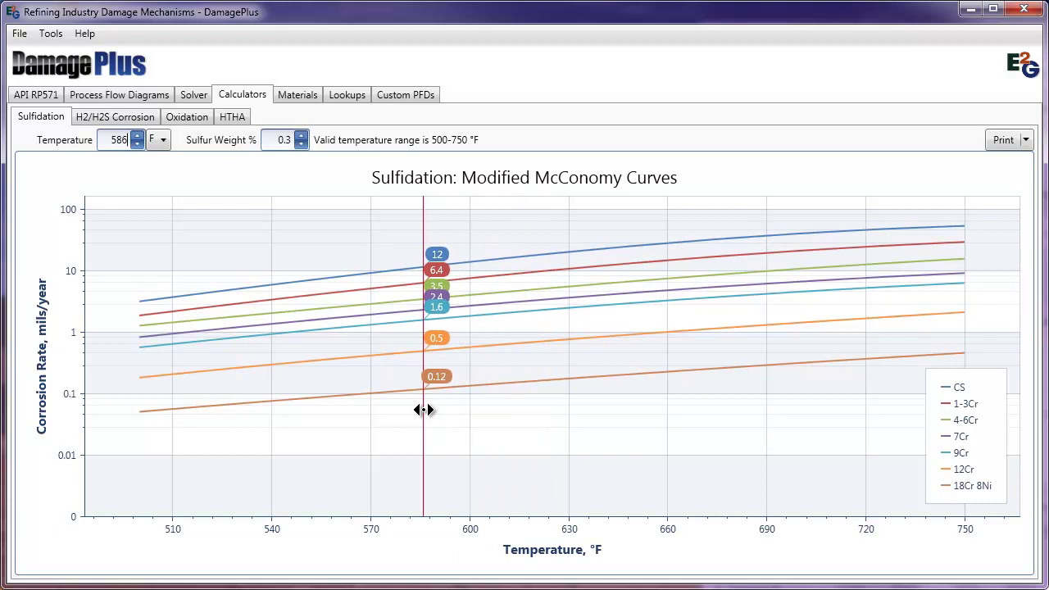
left_click(293, 97)
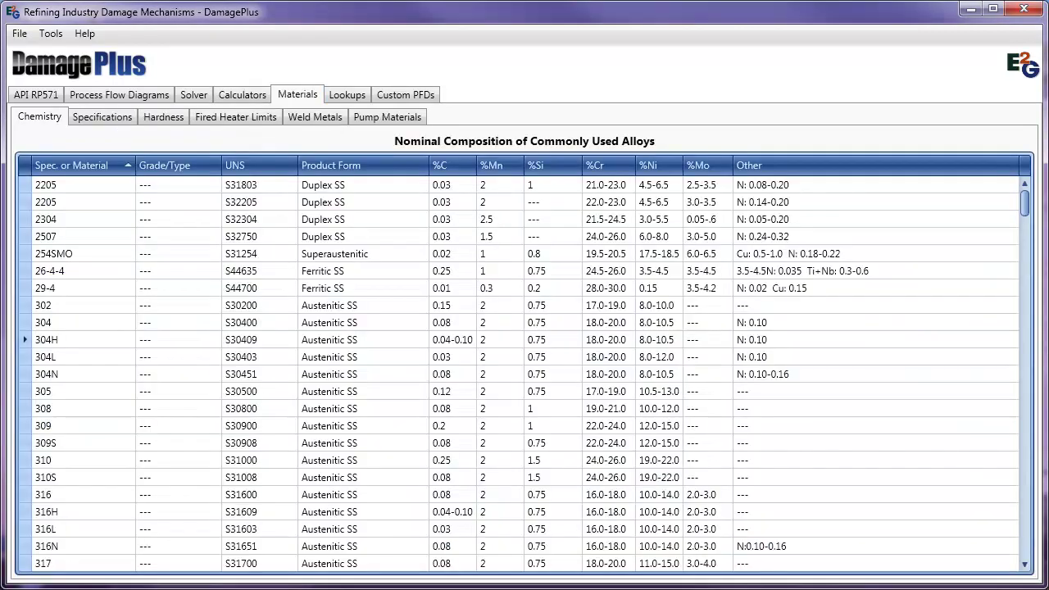
- Sort and filter alloys to Product Form 'Austenitic SS', moving that column beside the material names
left_click(82, 339)
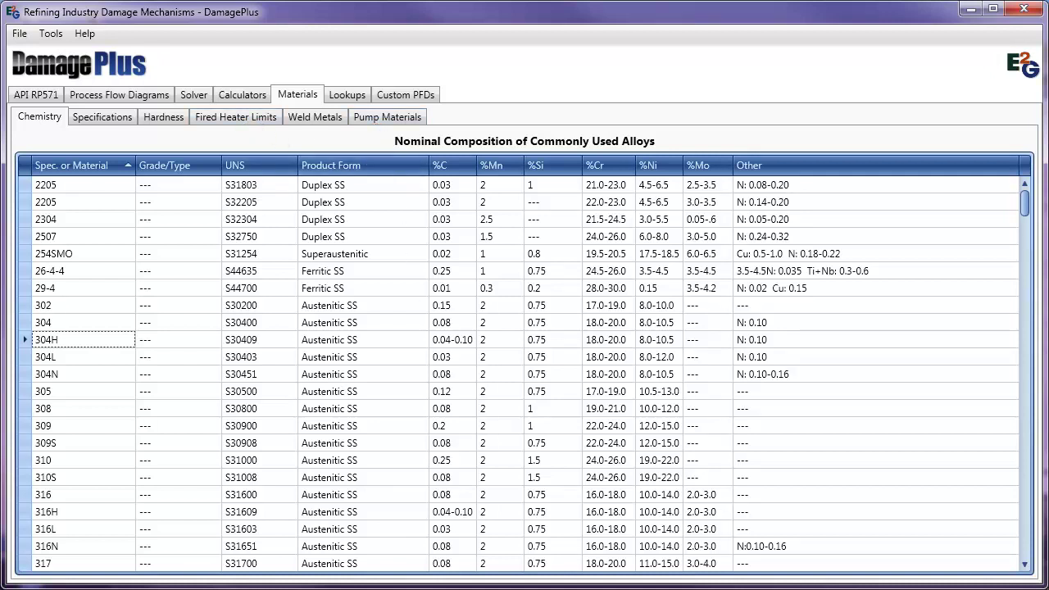
left_click(501, 165)
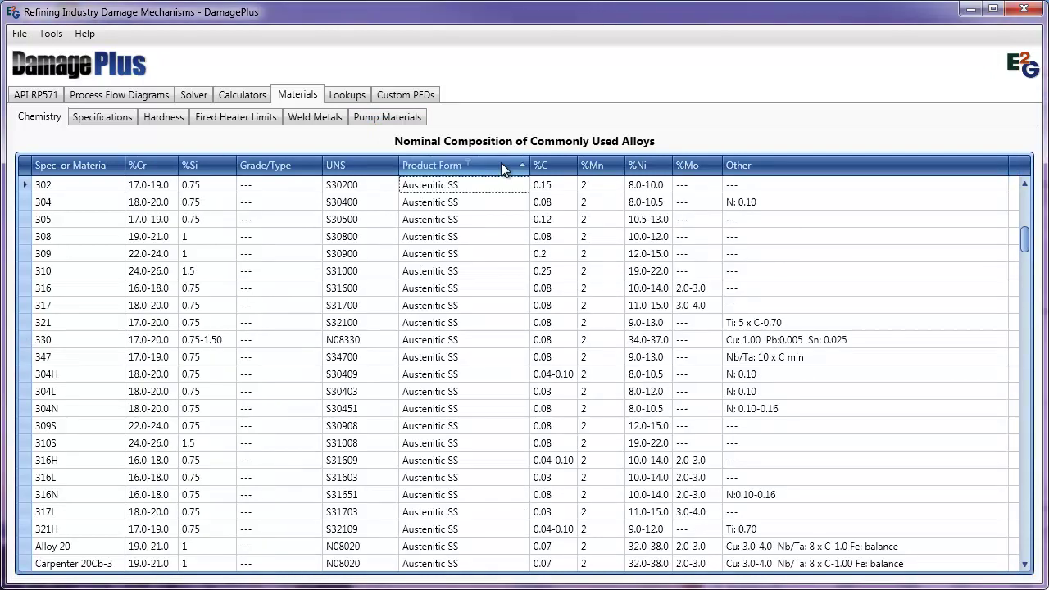
left_click(501, 164)
left_click(467, 164)
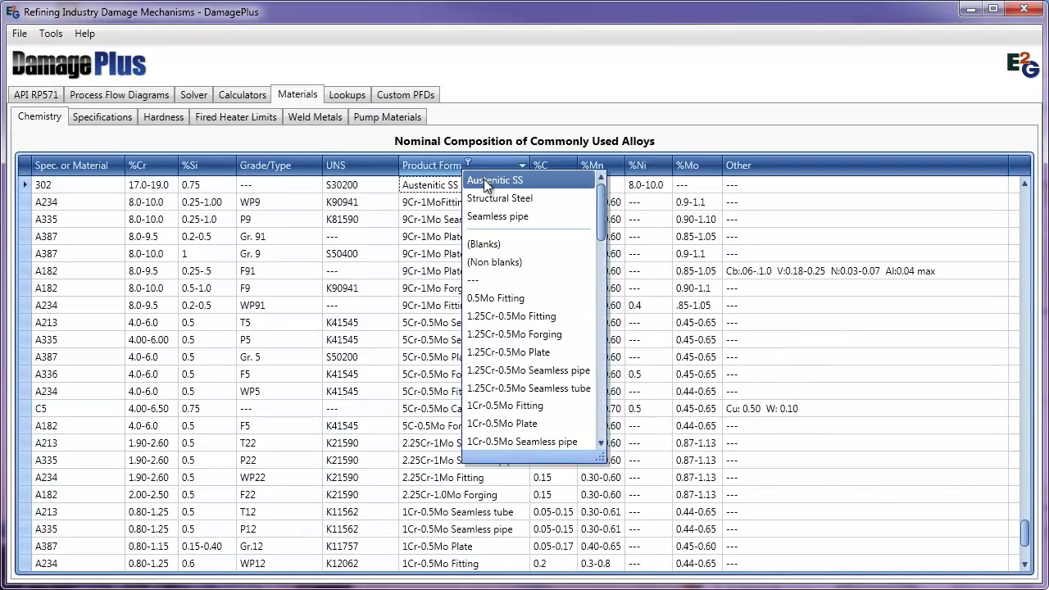
left_click(483, 179)
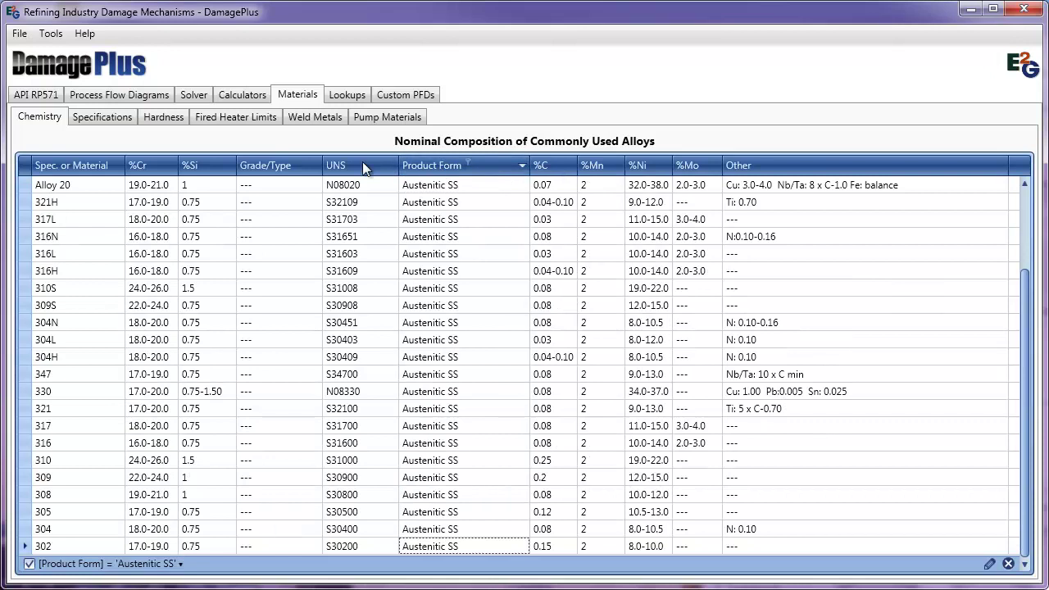
left_click_drag(168, 163, 132, 165)
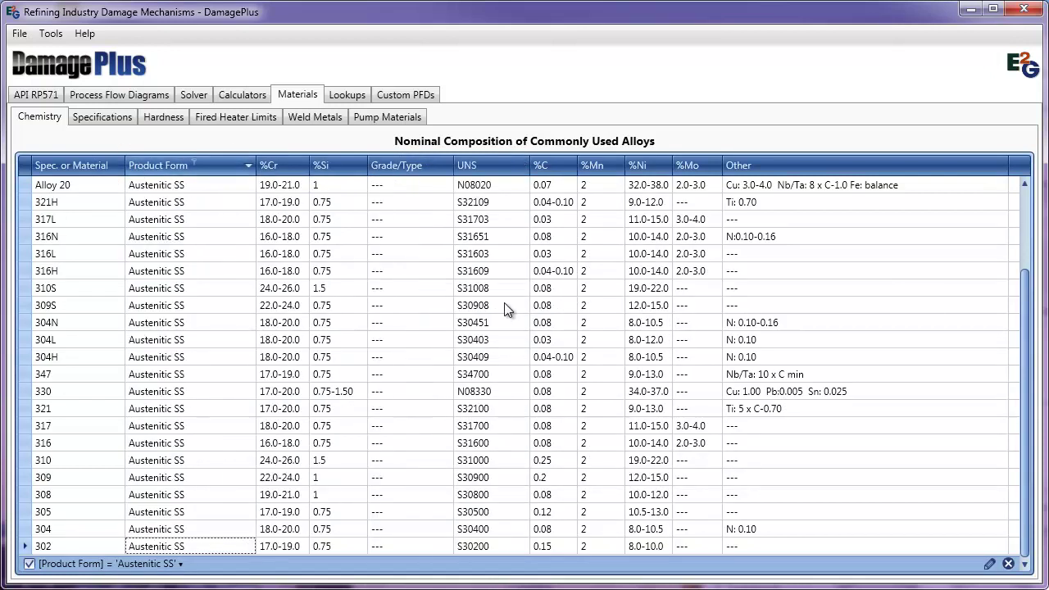
- In Lookups, plot saturated-steam temperature and drag the pressure marker up toward 600 psig
left_click(347, 95)
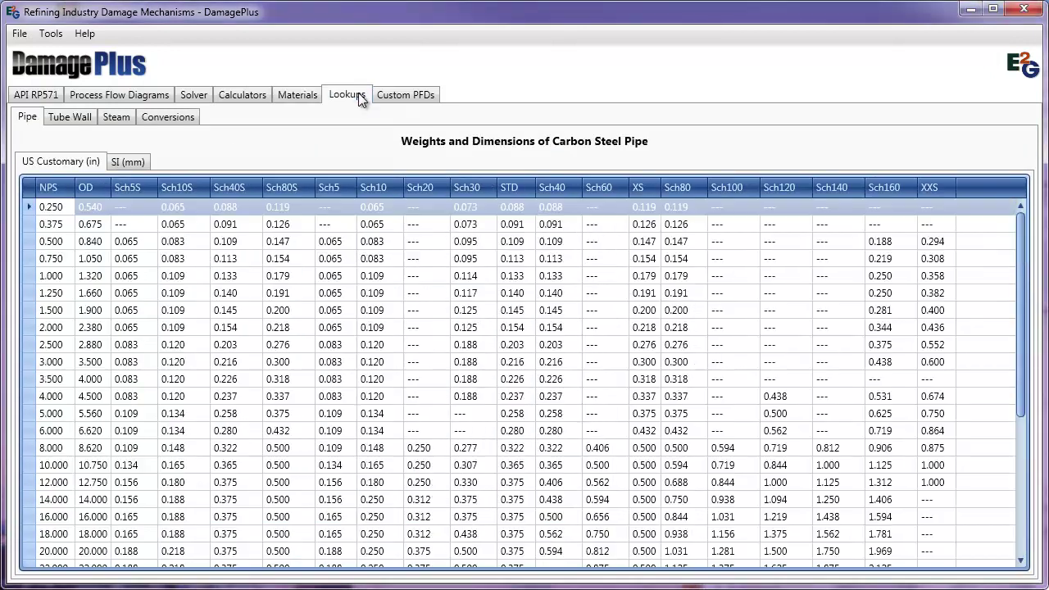
left_click(65, 116)
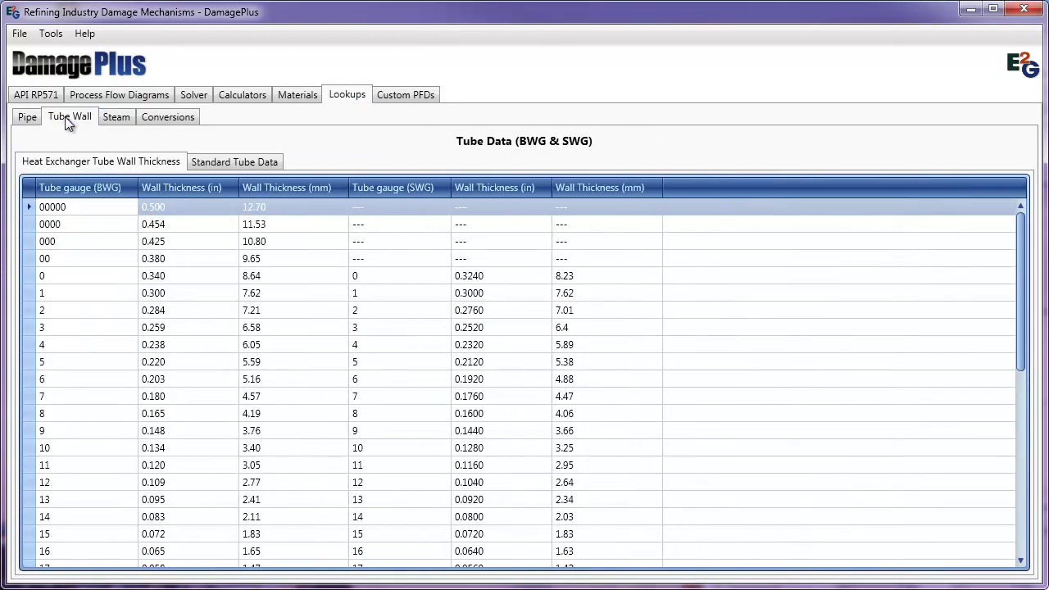
left_click(116, 121)
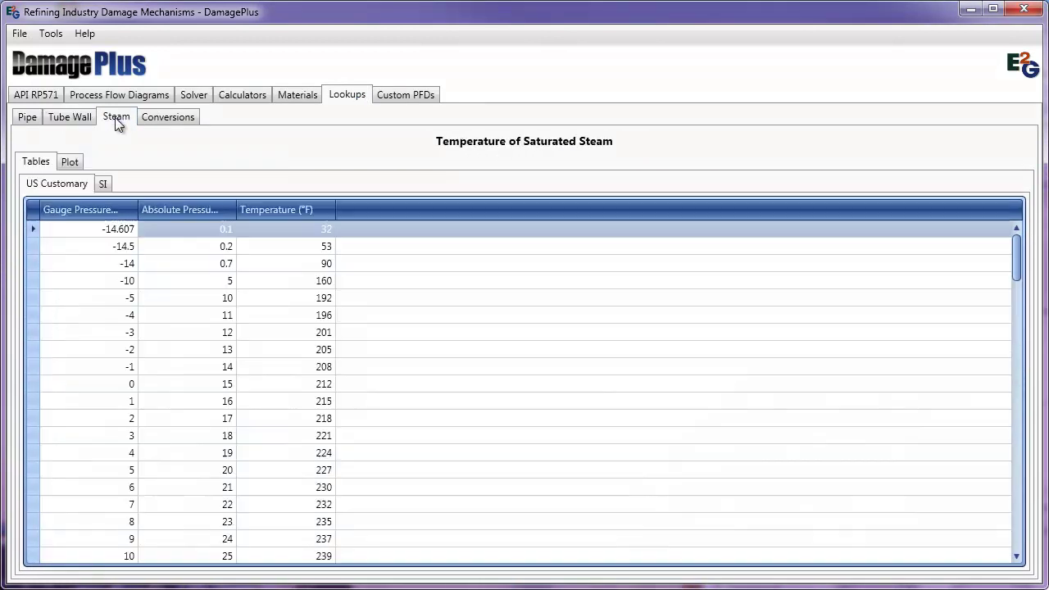
left_click(72, 162)
left_click_drag(141, 407, 301, 406)
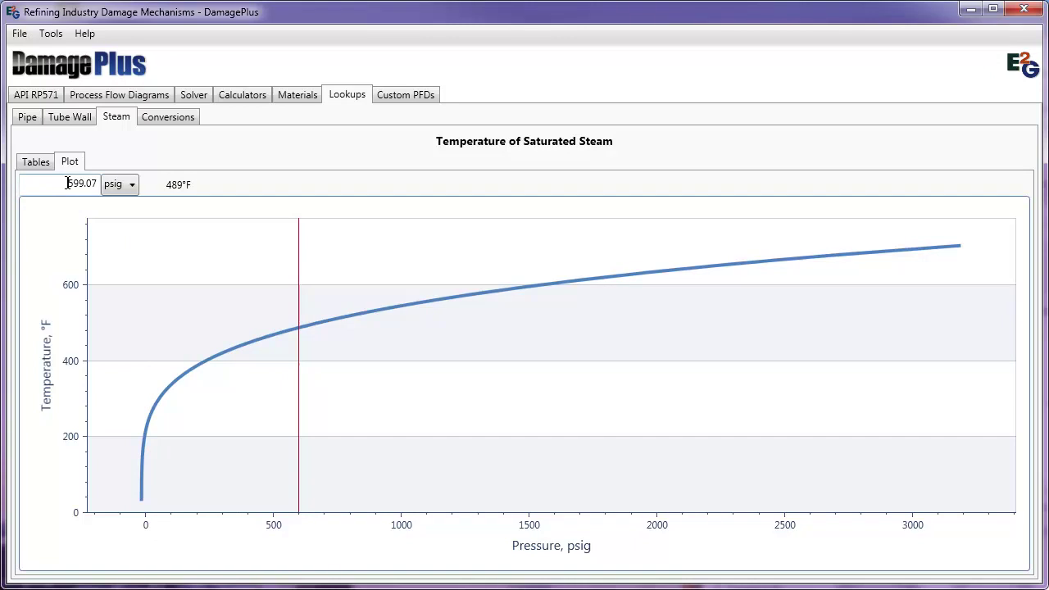
left_click_drag(69, 183, 109, 189)
- Enter 600 psig steam pressure, then convert 45 Barrel (US oil) in the Volume converter
type("600")
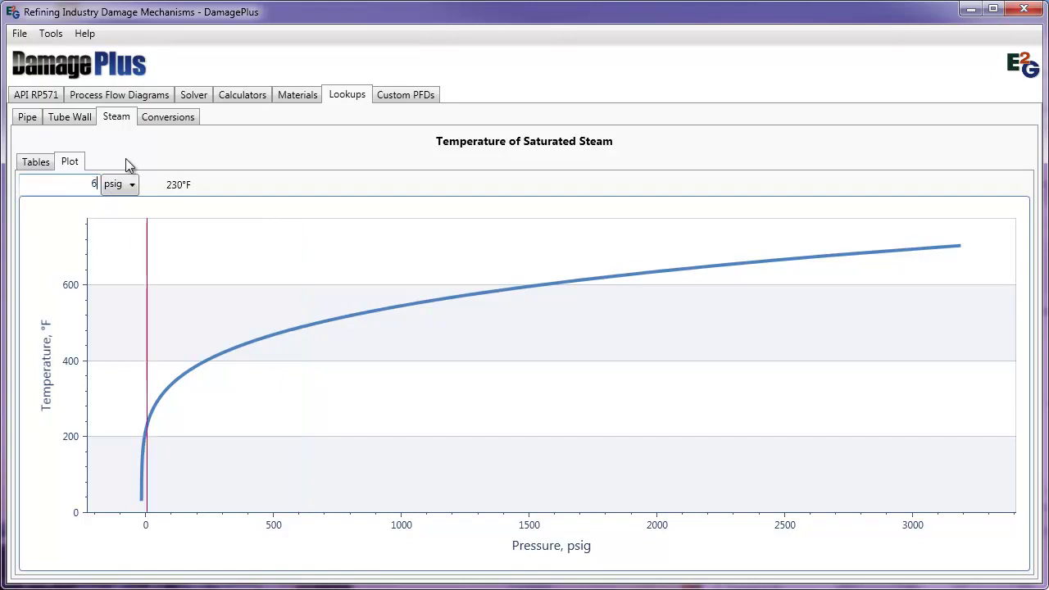
left_click(169, 116)
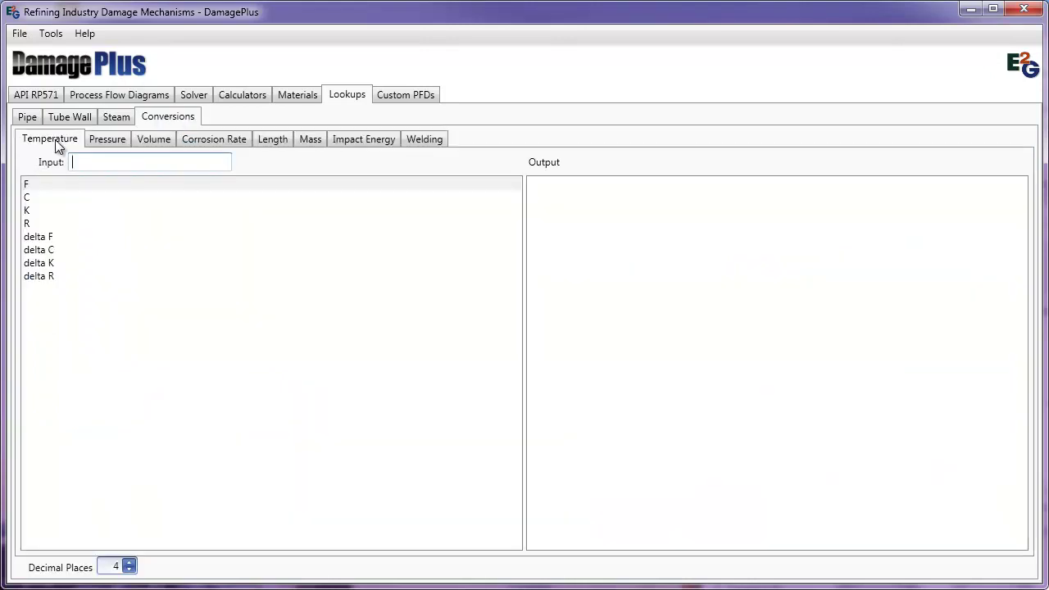
left_click(105, 143)
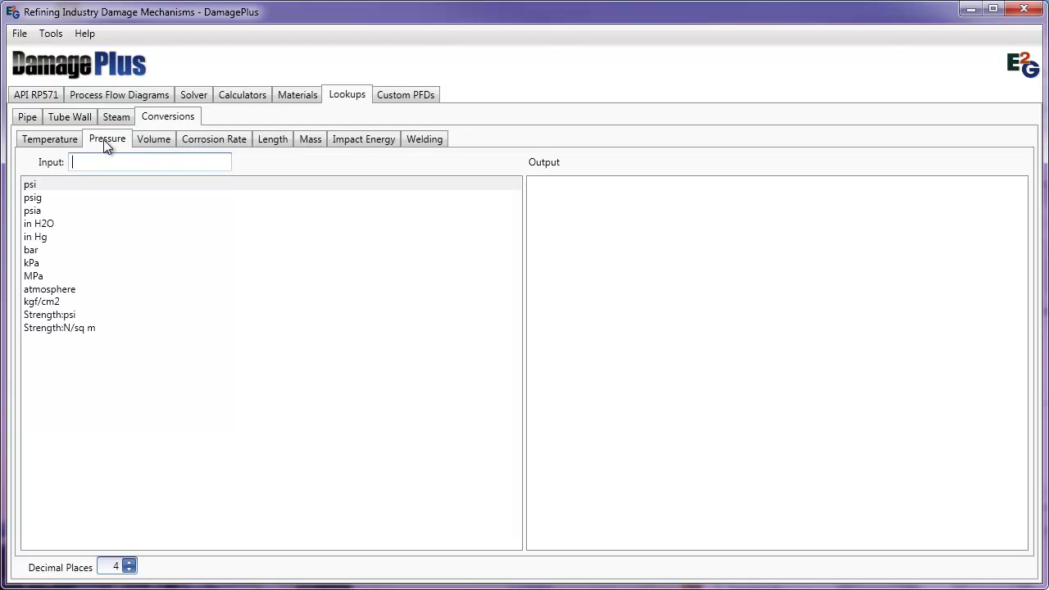
left_click(155, 139)
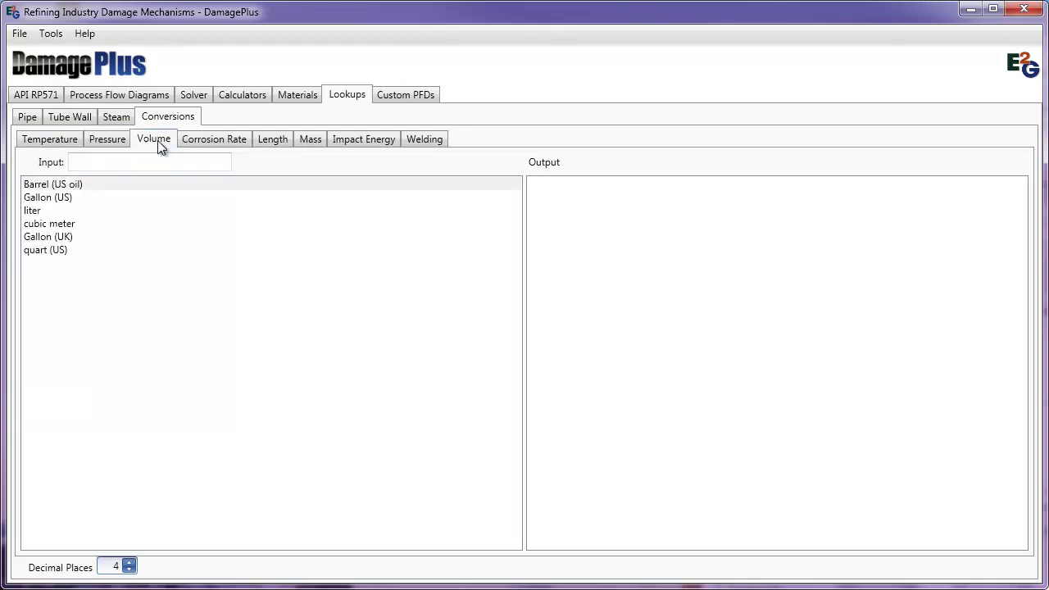
left_click(63, 186)
left_click(87, 164)
type("45")
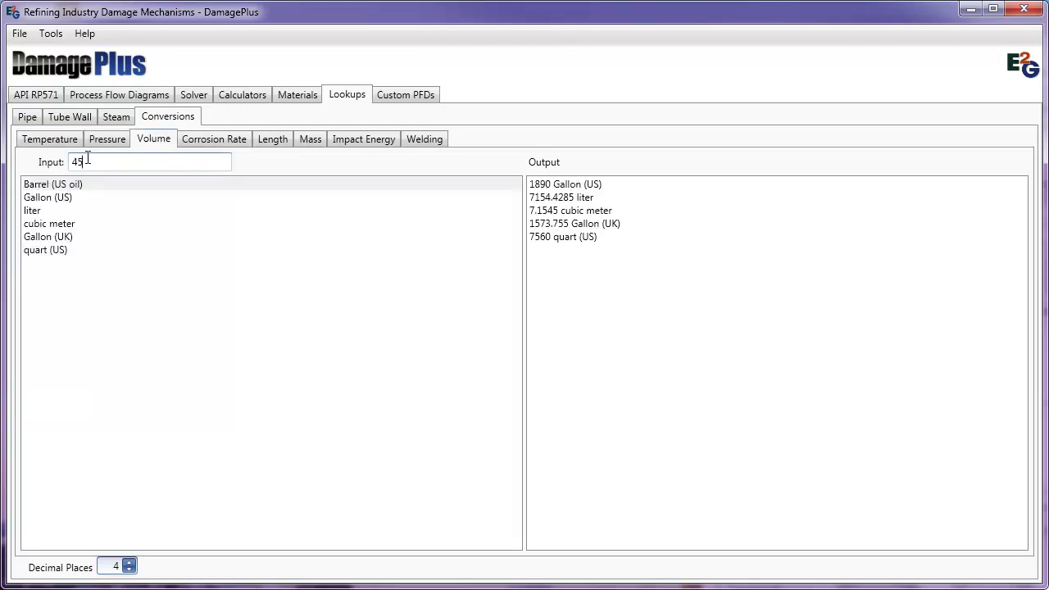